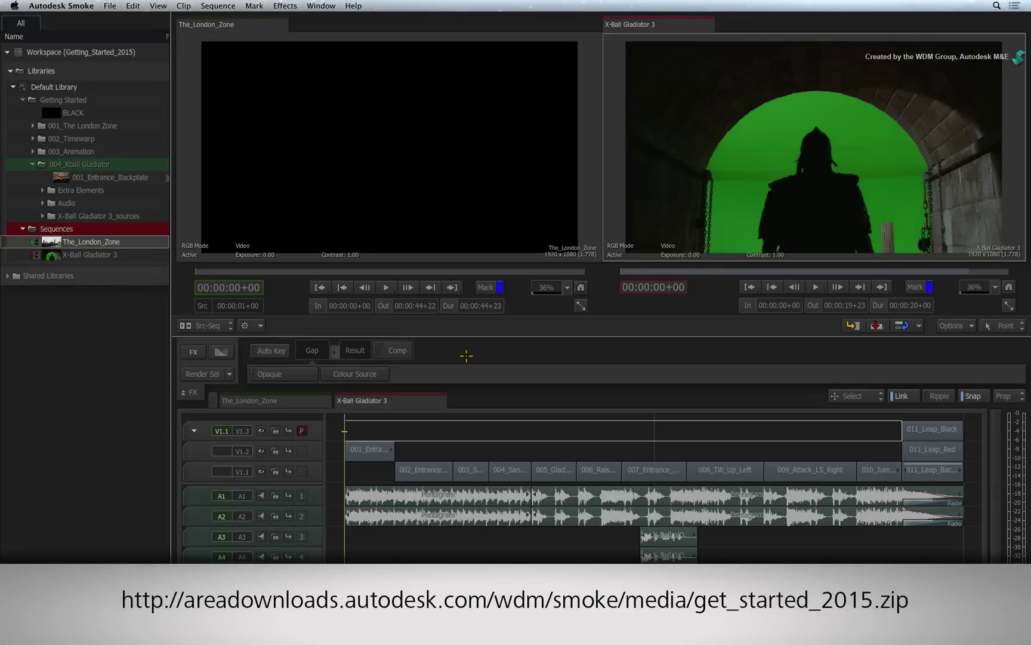
Step: Preview the X-Ball Gladiator 3 sequence and load the 001_Entrance_Backplate still as the source
left_click_drag(345, 576, 351, 540)
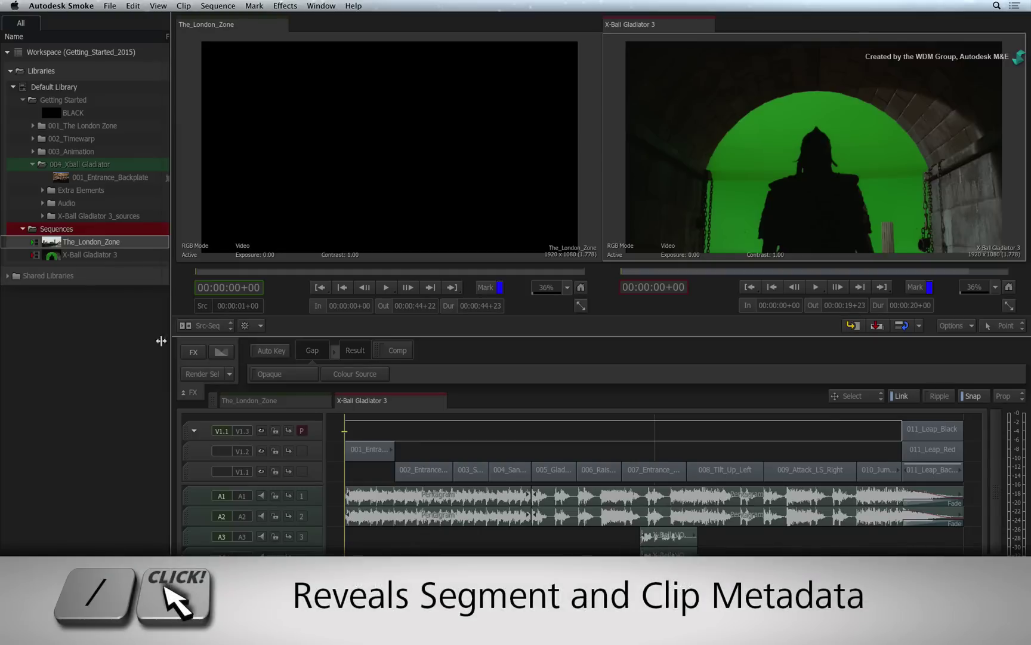
left_click(111, 242)
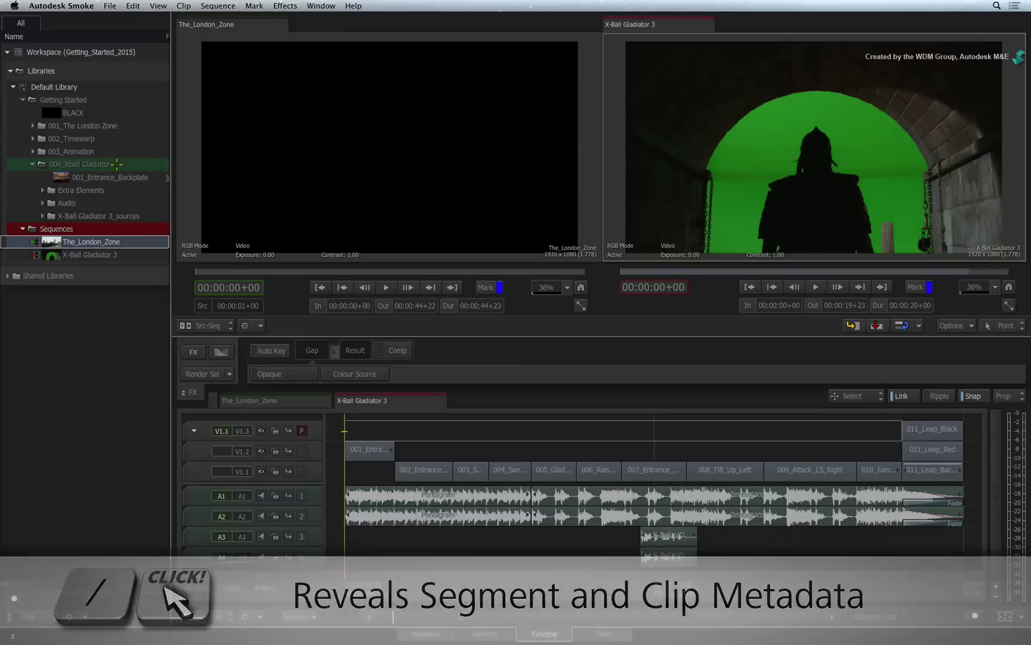
left_click(113, 177)
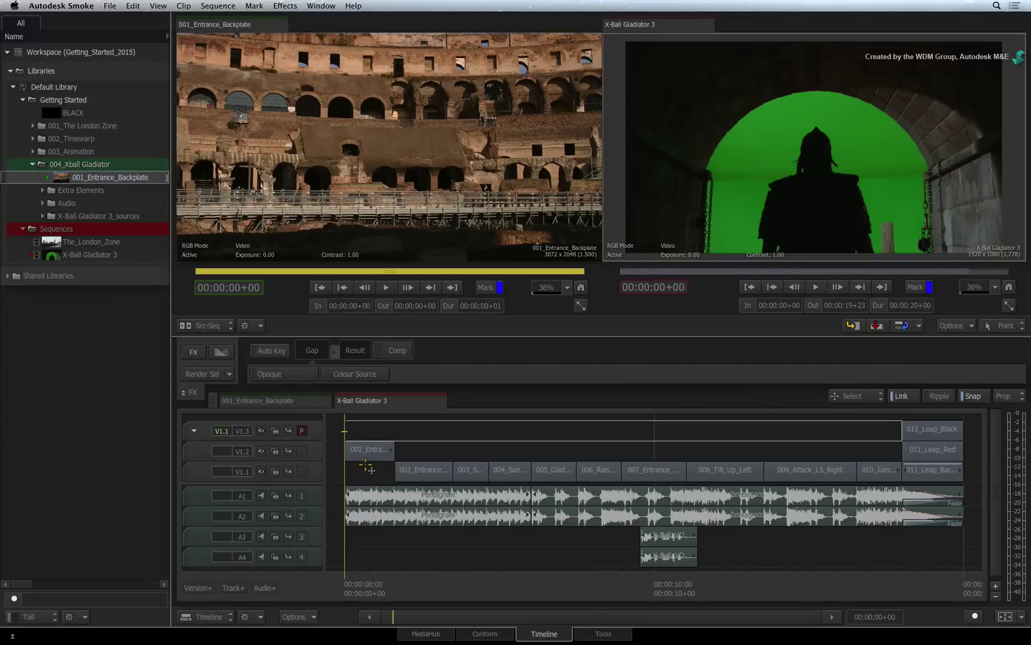
Step: Mark the first clip and overwrite the still onto V1.1, accepting the 24-to-23.976 fps mismatch
key("x")
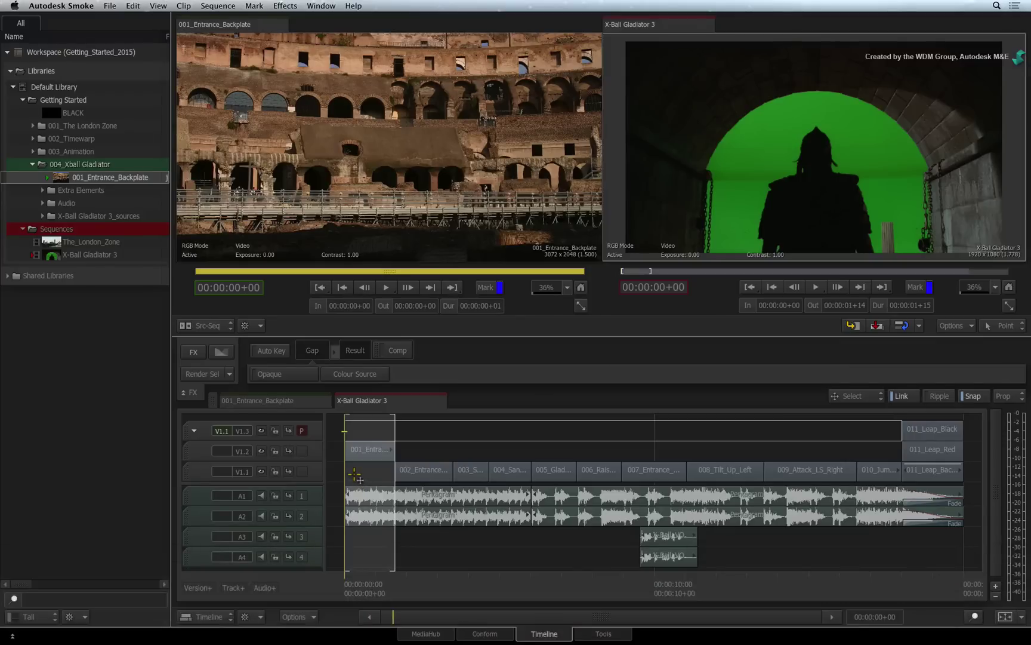
left_click_drag(222, 432, 225, 477)
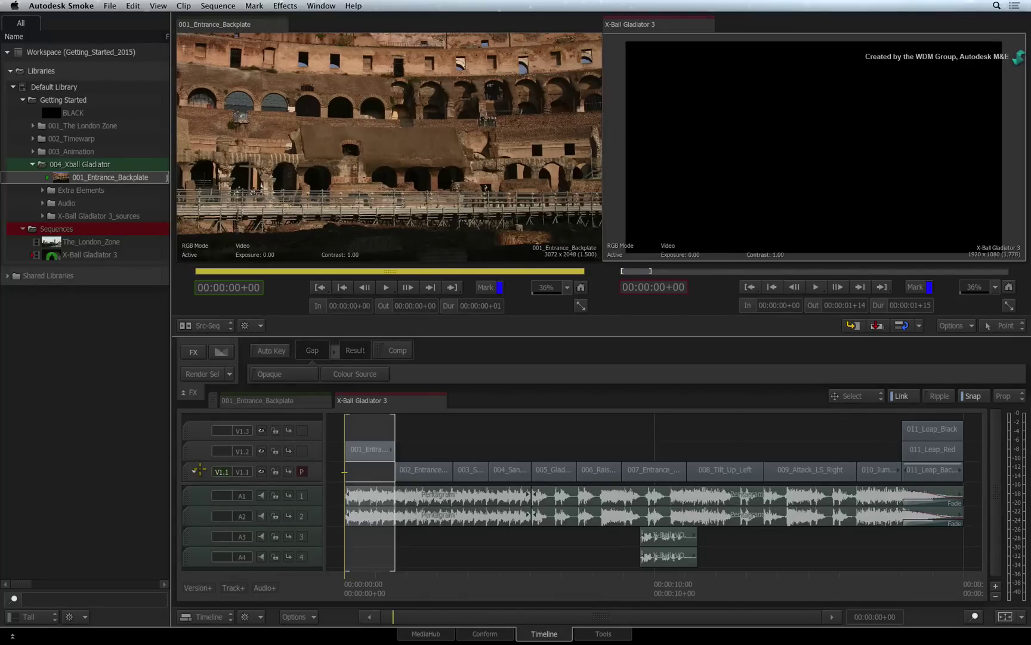
key("F10")
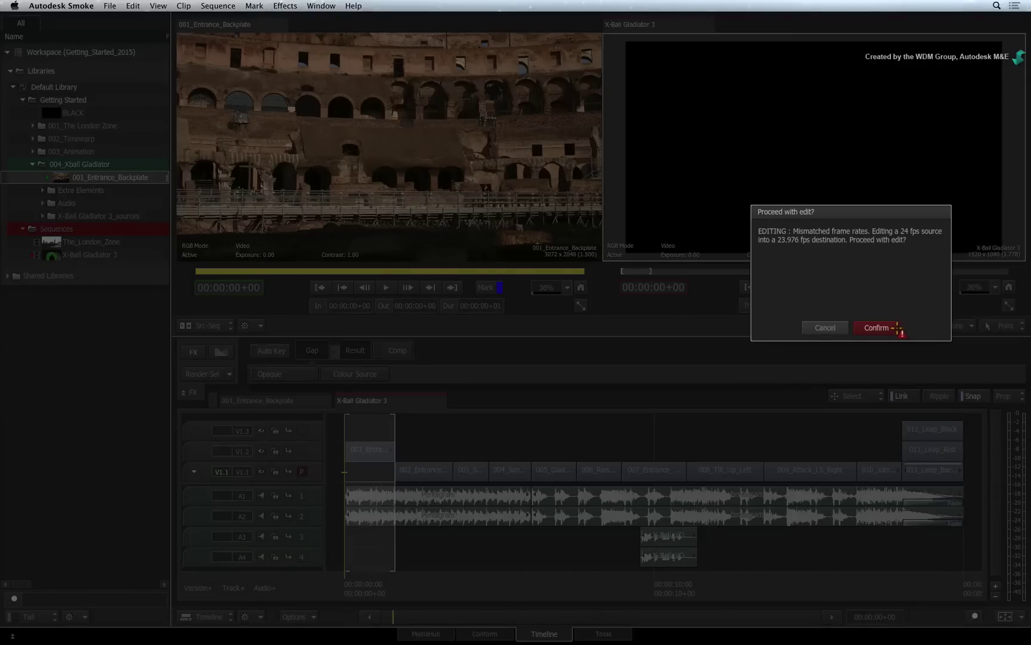
left_click(869, 327)
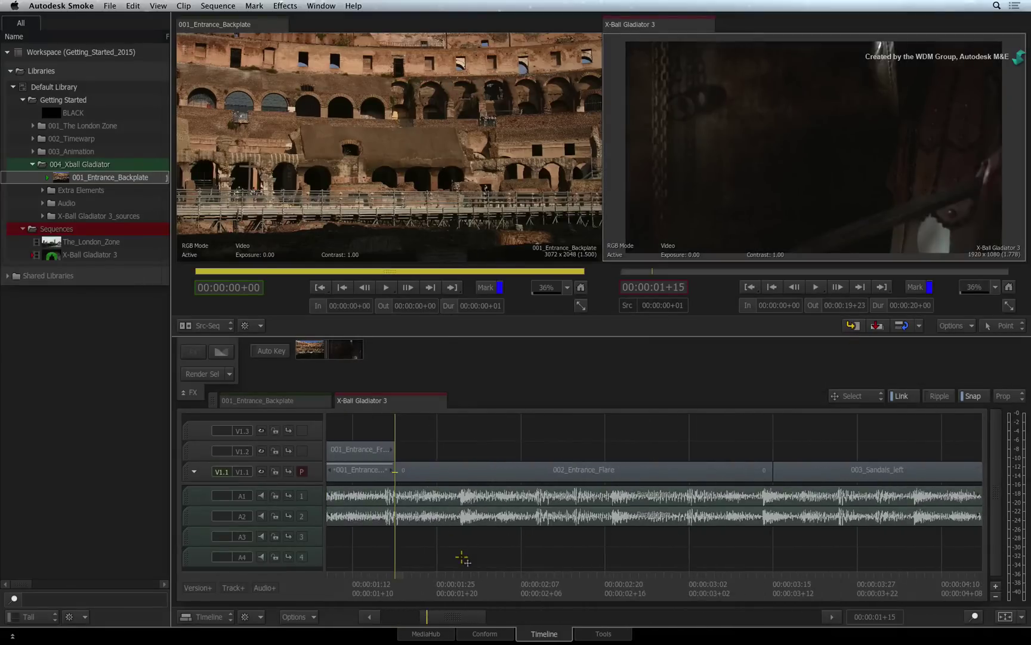
Step: Select the 001_Entrance_Backplate segment on V1.1 at the sequence start and show its 3072 x 2048 Resize settings
scroll(695, 541, "up", 5)
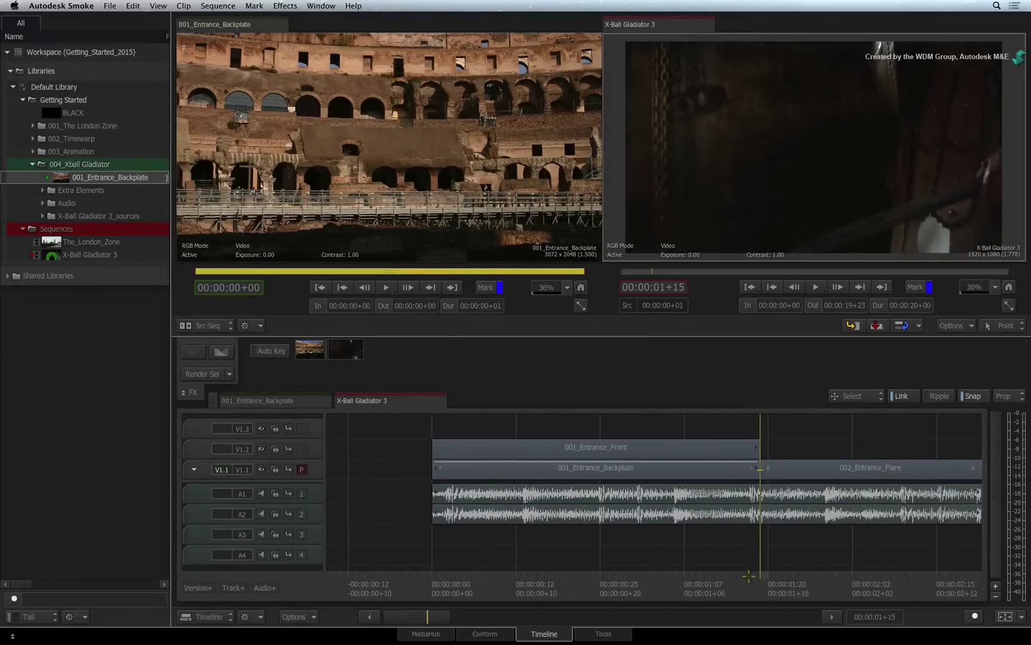
left_click_drag(758, 528, 432, 582)
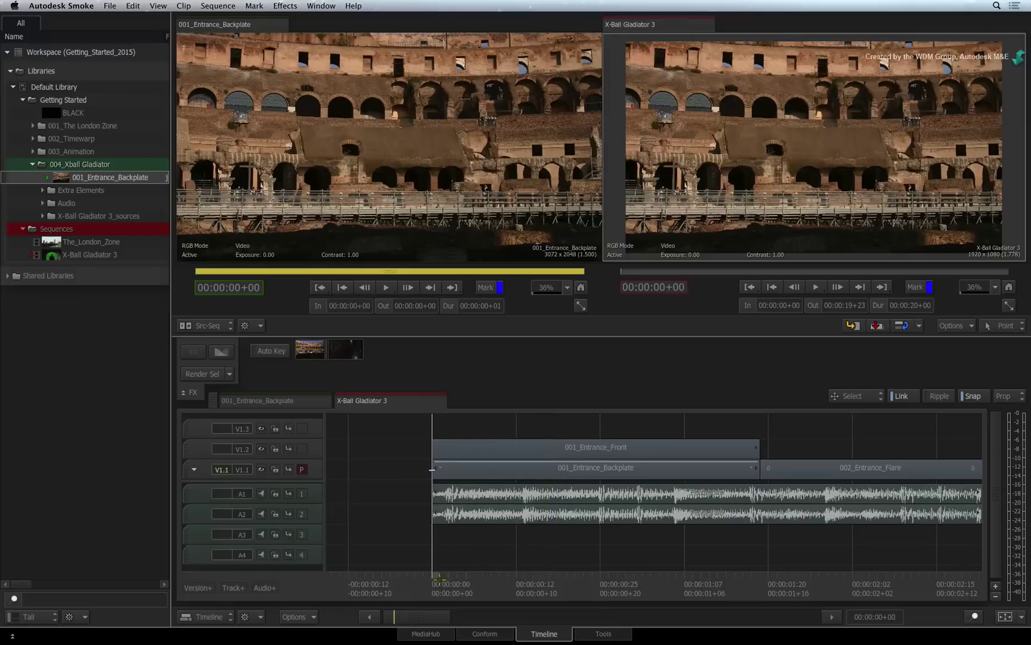
left_click(504, 471)
left_click(506, 473)
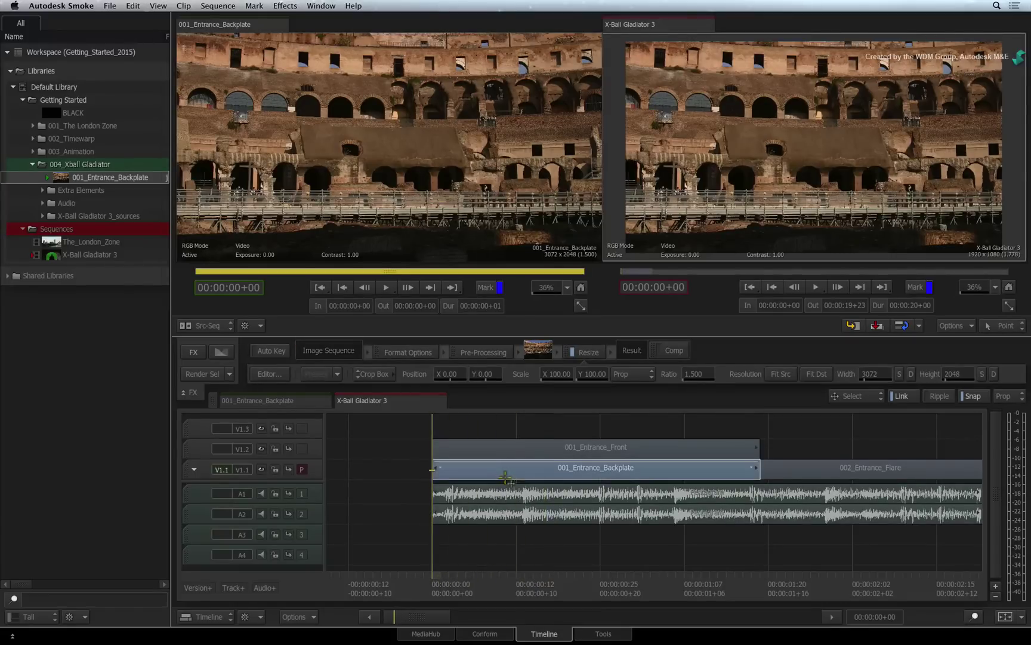
left_click(597, 350)
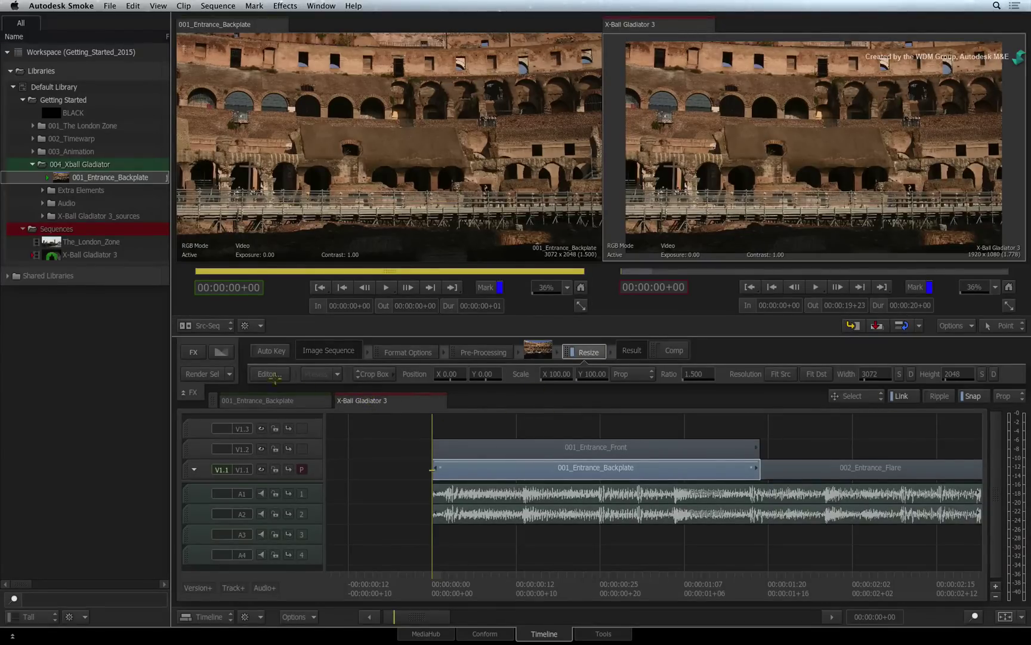
Step: Open the Resize editor in 2-Up view, showing the source beside the 1920 x 1080 result
left_click(270, 373)
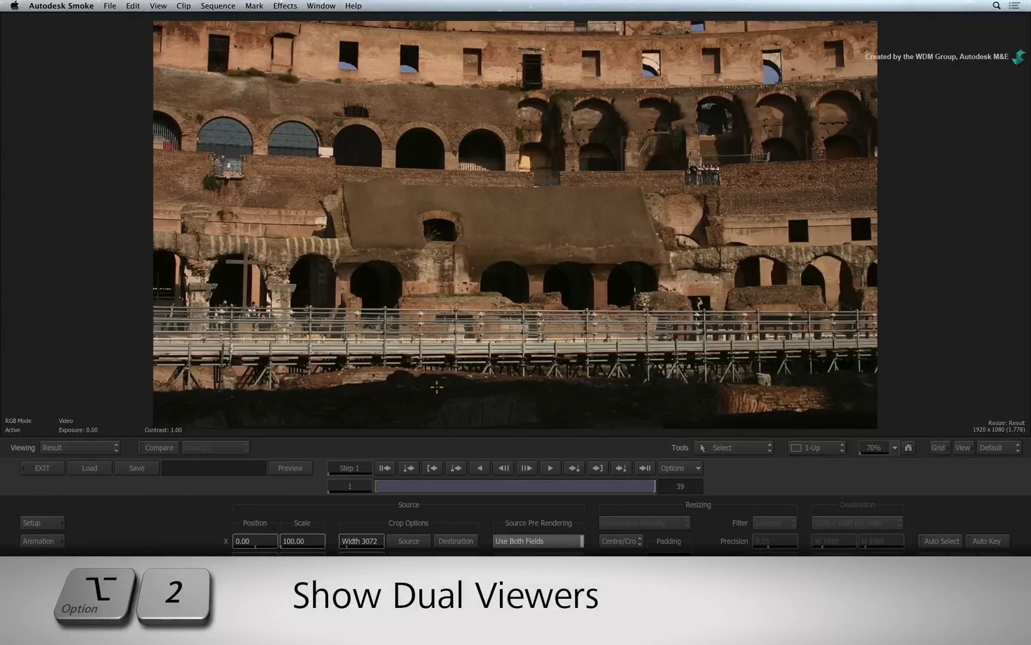
key("alt+2")
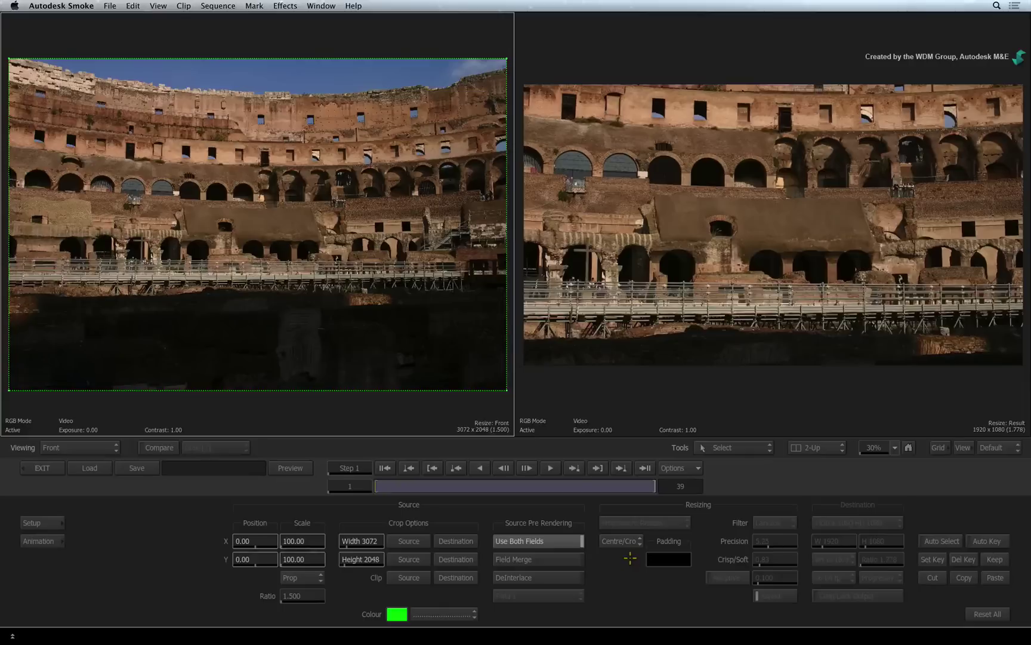
Step: Change the Resize fit mode from Centre/Crop to Letterbox
left_click(632, 541)
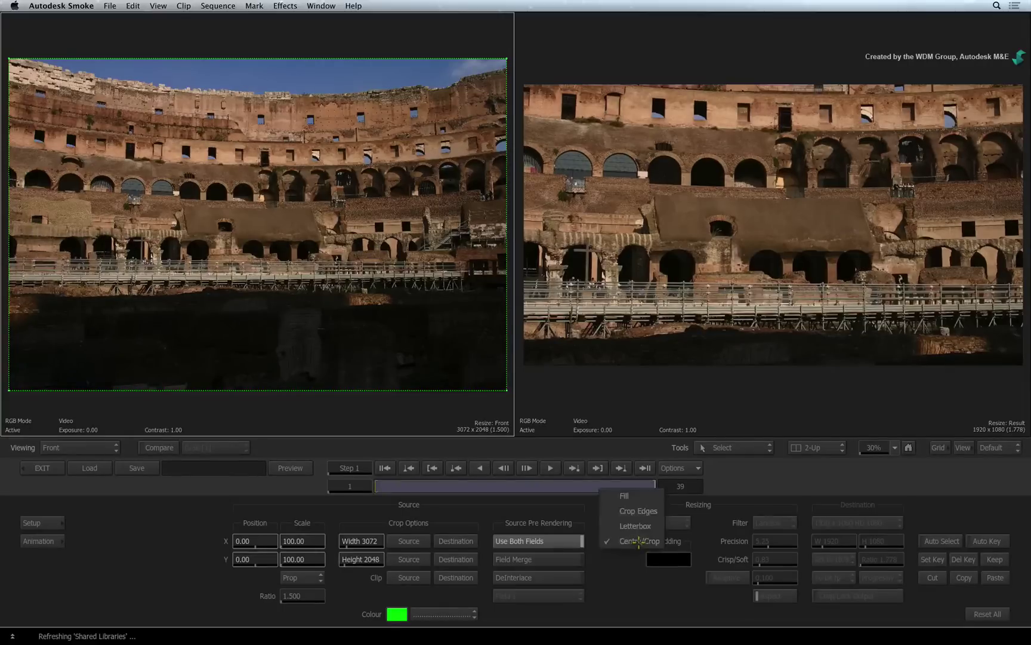
left_click(607, 540)
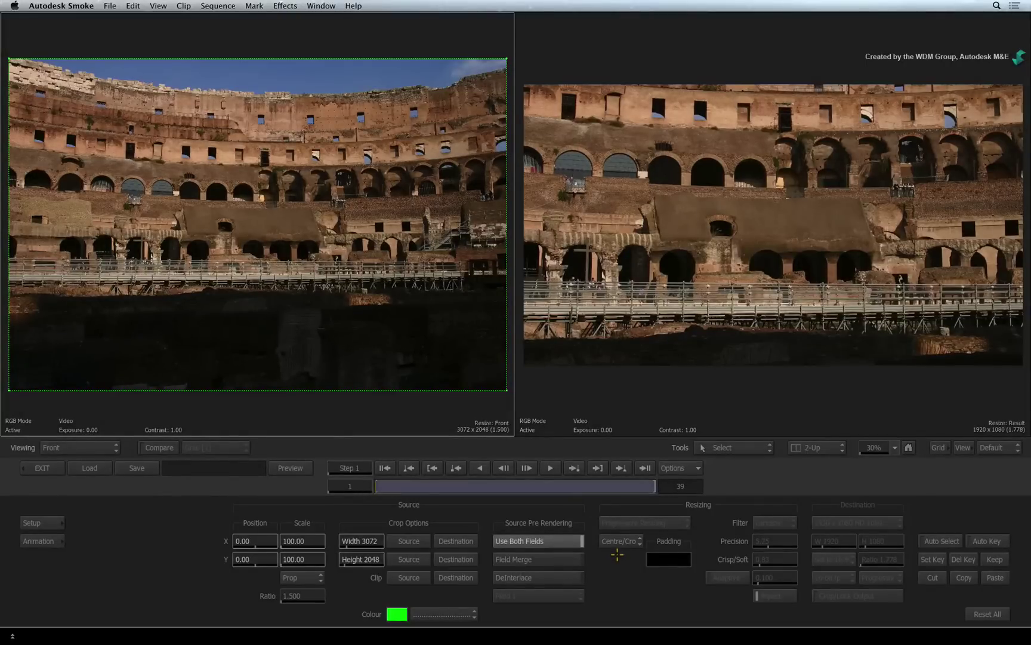
left_click(613, 541)
left_click(613, 525)
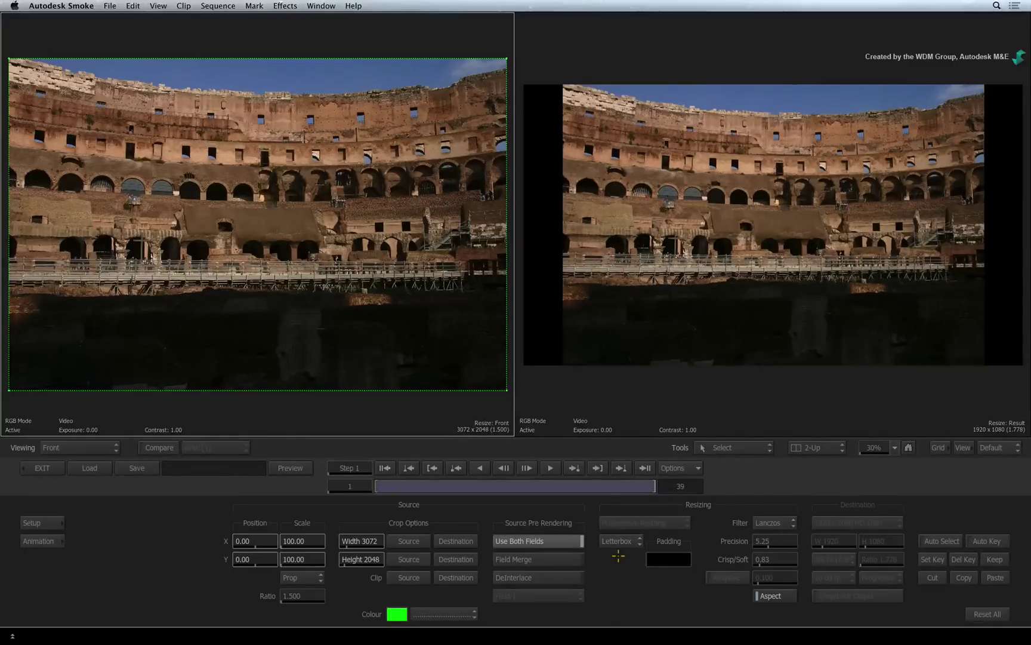
Step: Switch the Resize fit mode to Fill, then to Crop Edges
left_click(617, 543)
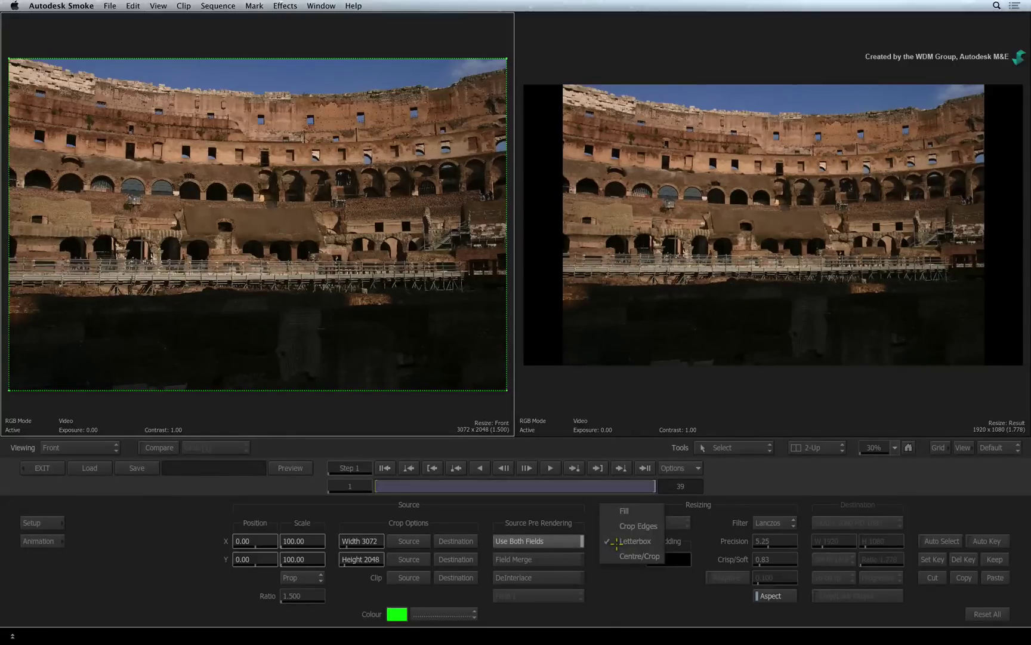
left_click(609, 513)
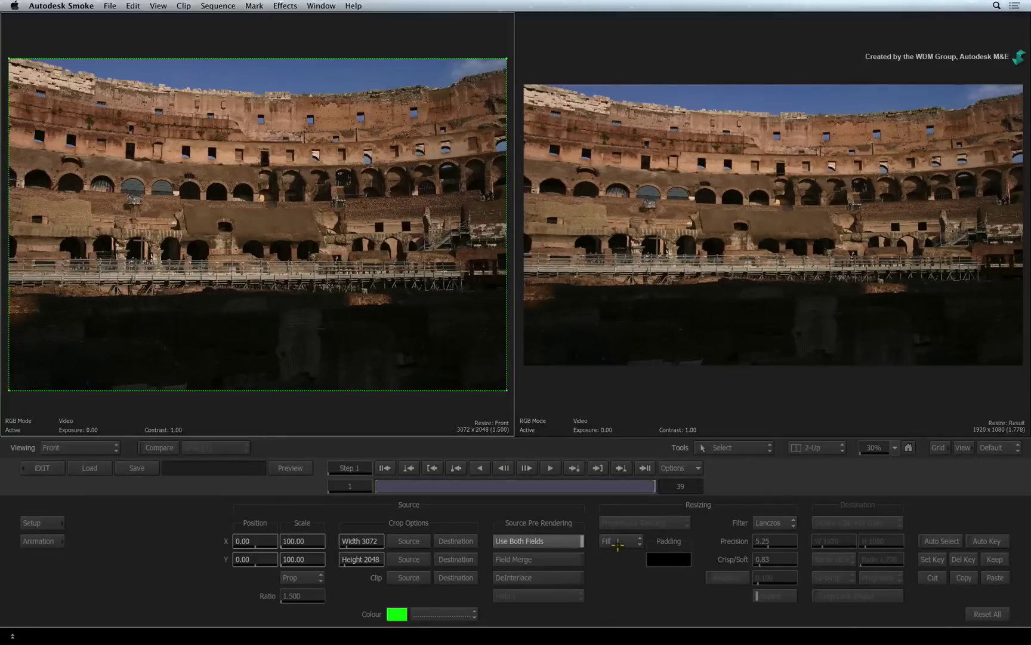
left_click(618, 541)
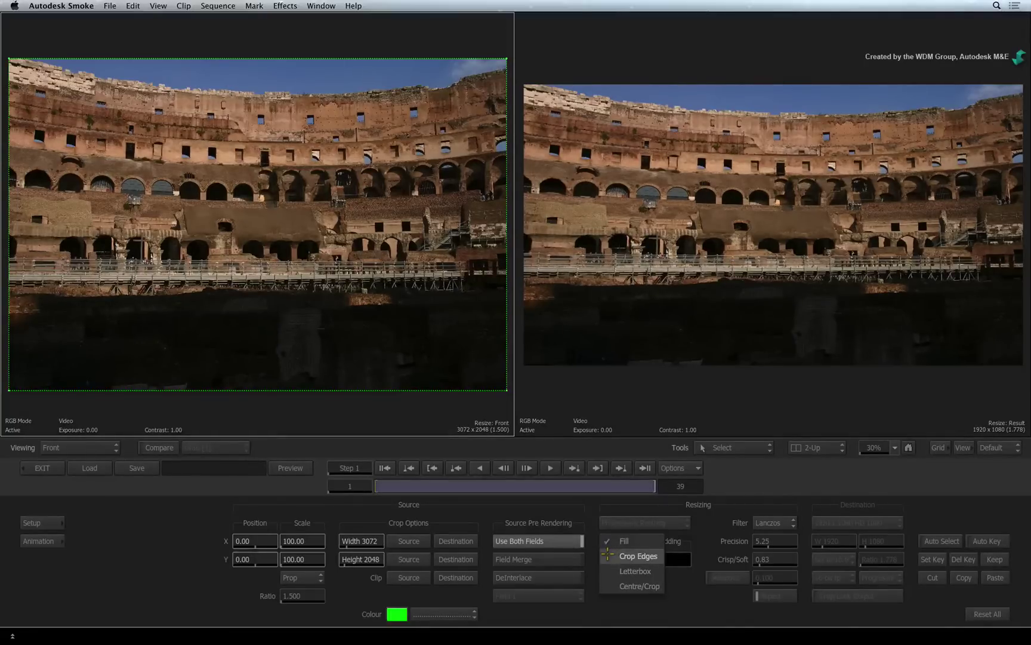
left_click(608, 554)
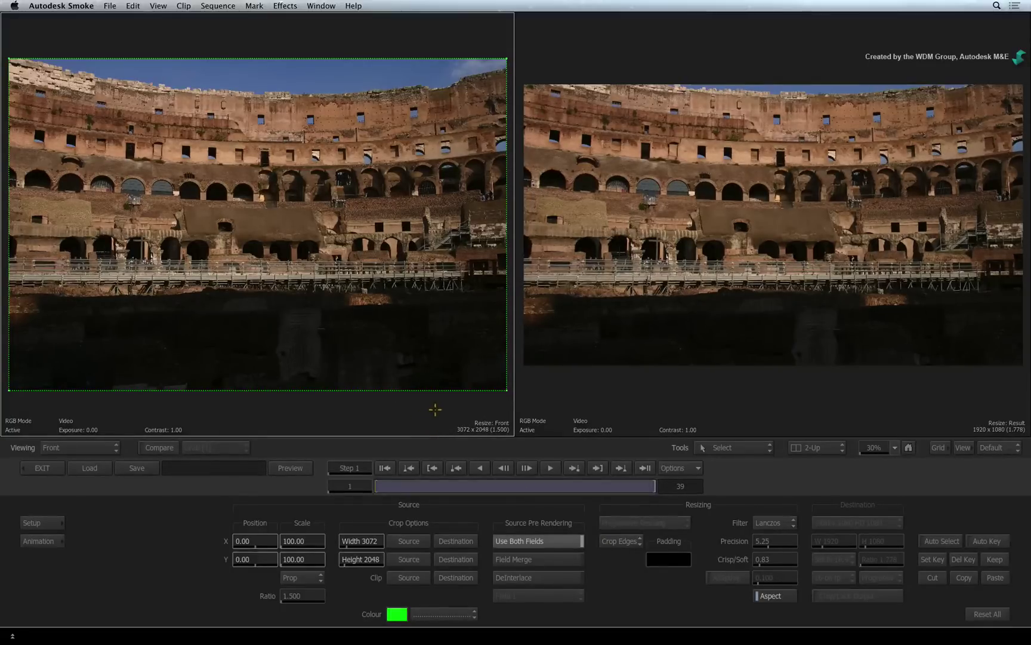
Step: Try resizing and moving the crop box, then undo back to the full source frame at 100 scale
left_click_drag(507, 389, 503, 350)
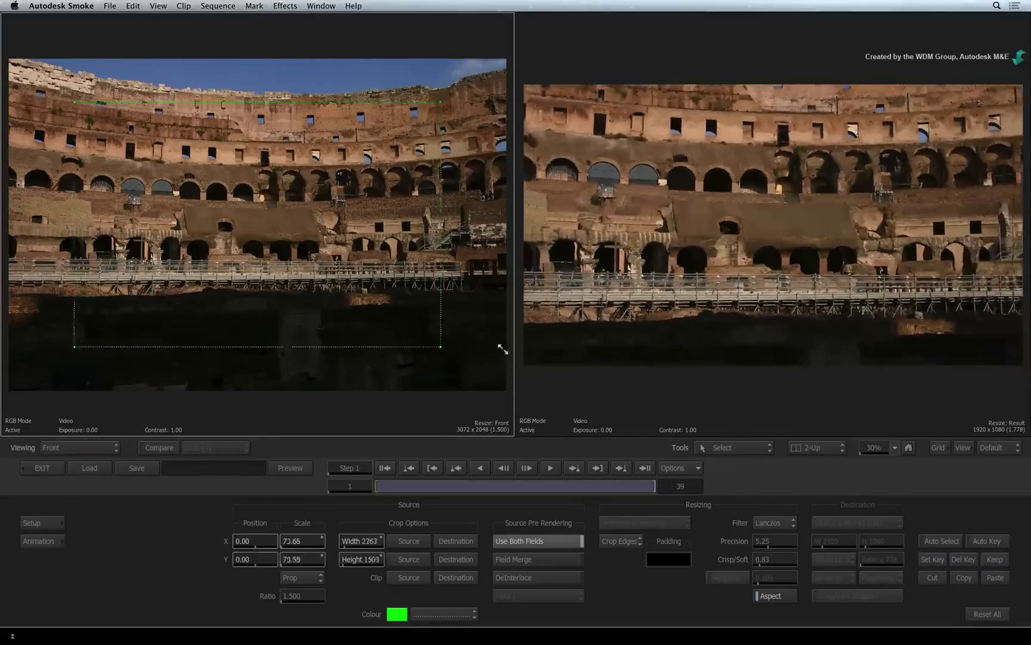
left_click_drag(372, 260, 337, 244)
key("ctrl+z")
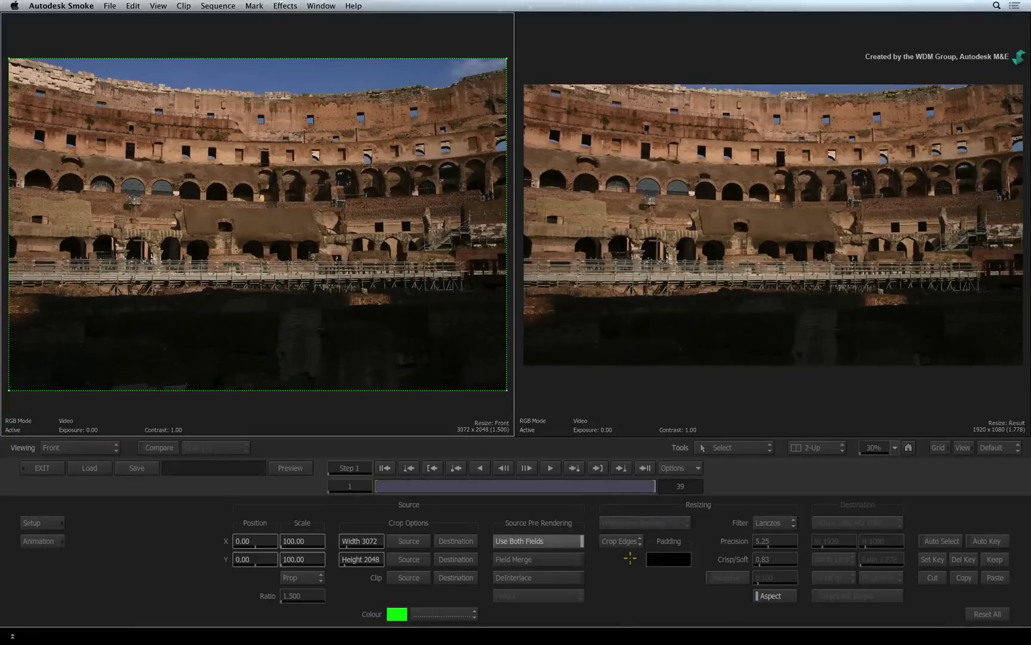
left_click(792, 522)
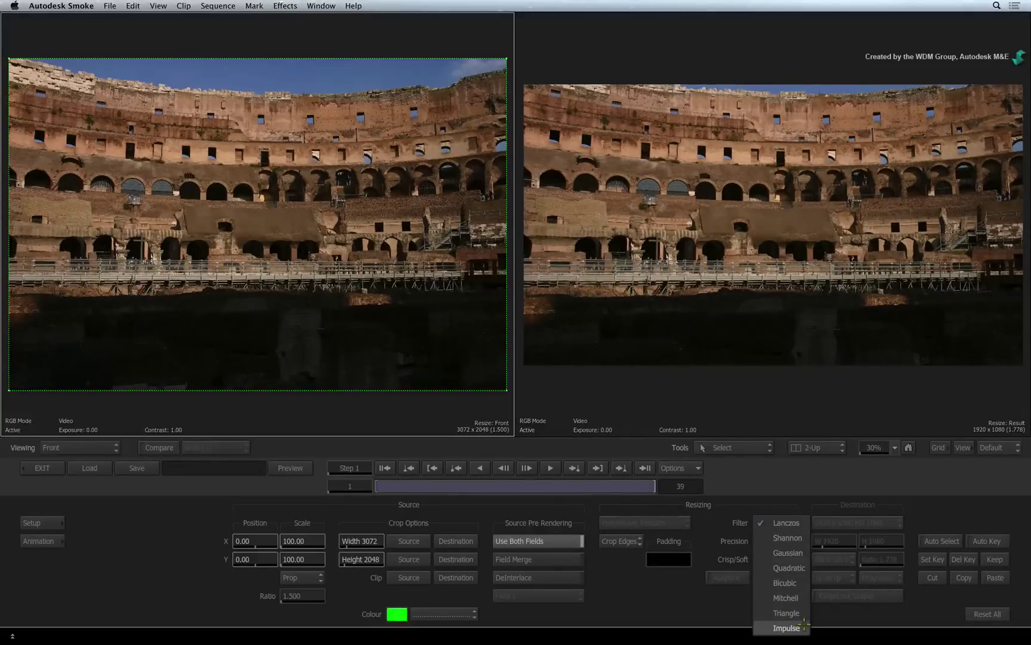
left_click(787, 523)
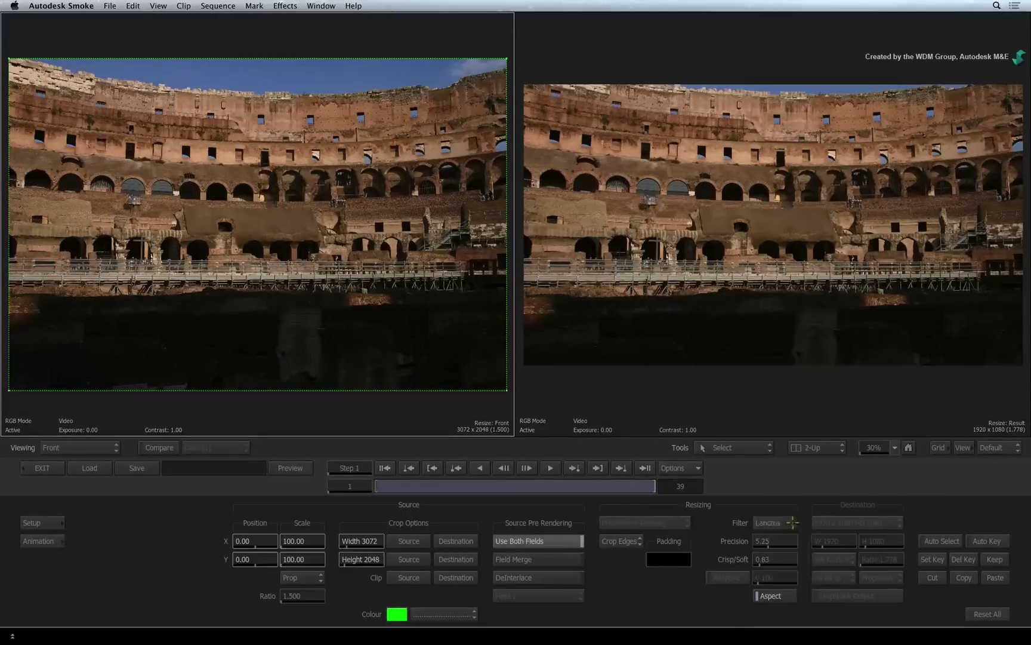
Step: Keeping Crop Edges, scale the framing to 66.02 and move it up over the upper arches (X 29.83, Y 377.78)
left_click(630, 540)
left_click(657, 541)
left_click_drag(507, 394, 476, 347)
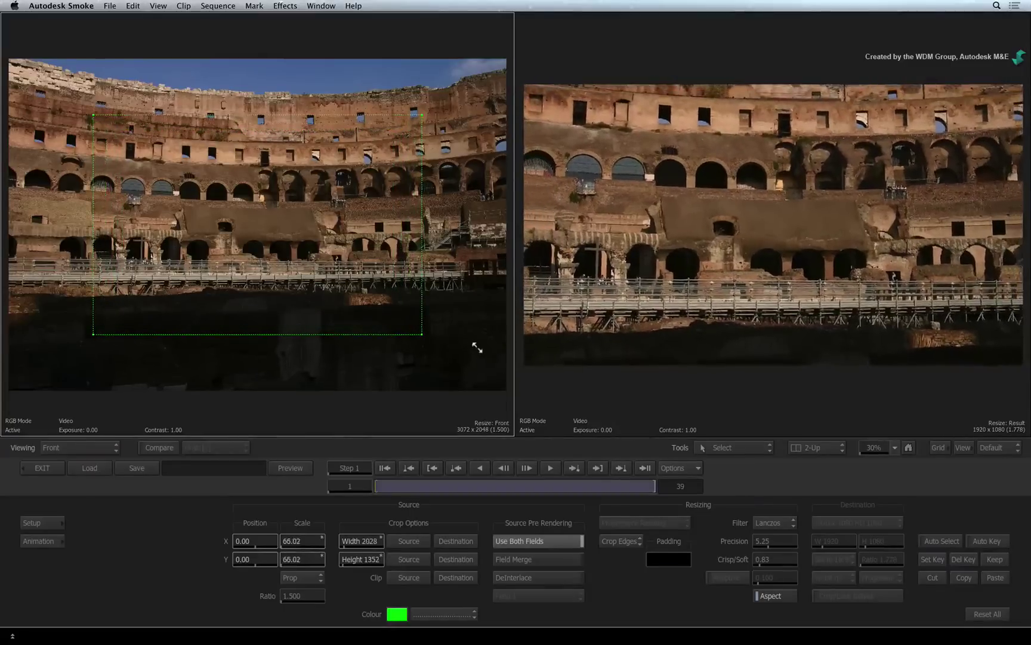
left_click_drag(294, 272, 299, 218)
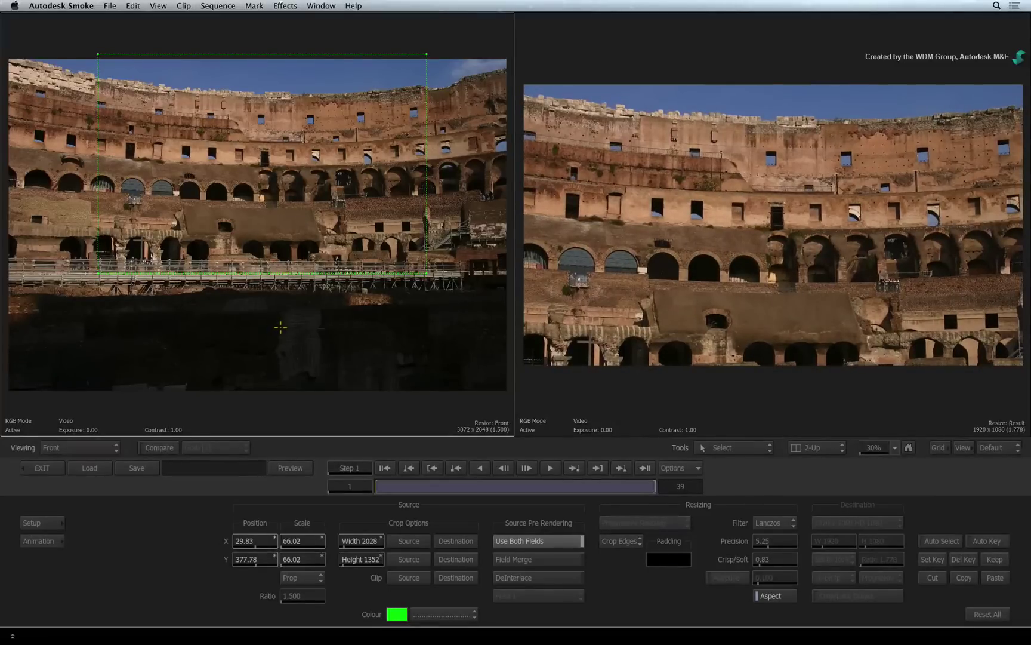
Step: Return to the timeline, render the backplate's Resize effect with Render Sel, and scrub to check it
left_click(53, 468)
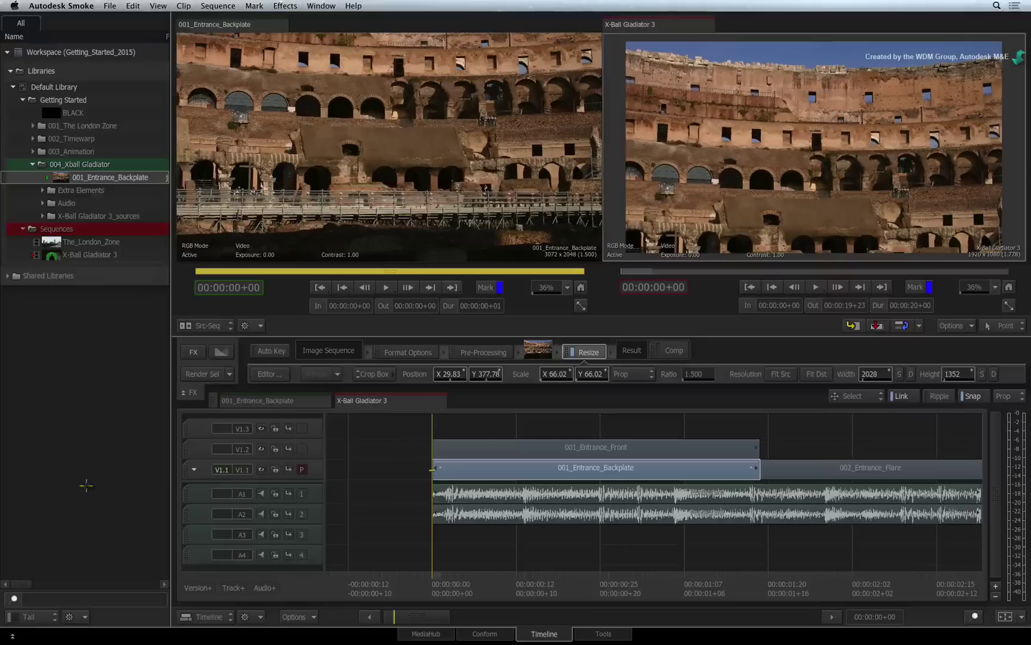
left_click_drag(414, 564, 458, 551)
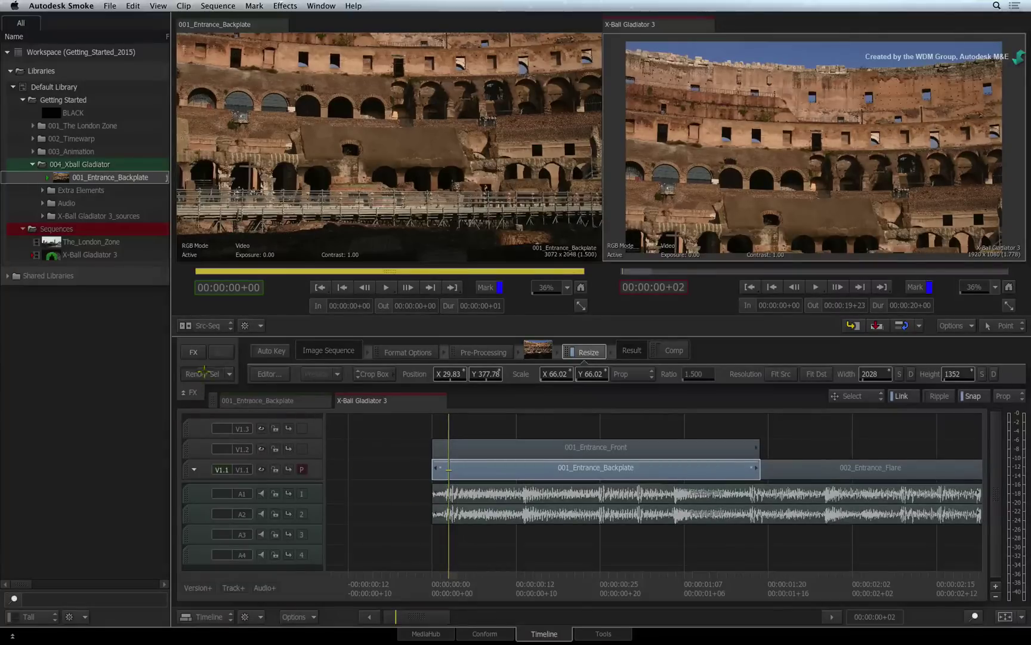
left_click(203, 374)
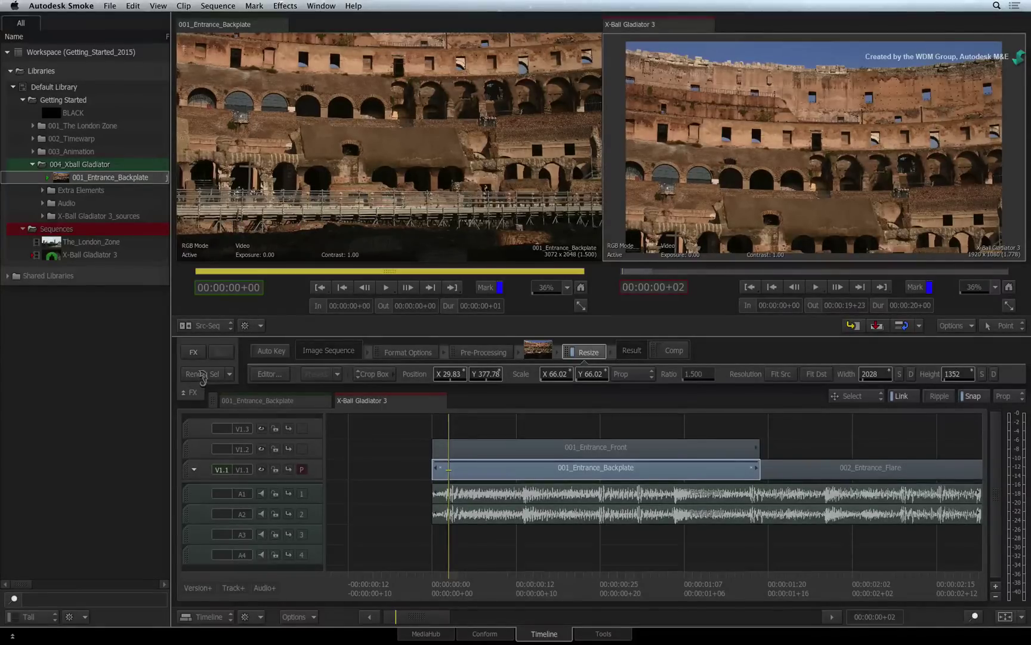
left_click_drag(471, 586, 429, 567)
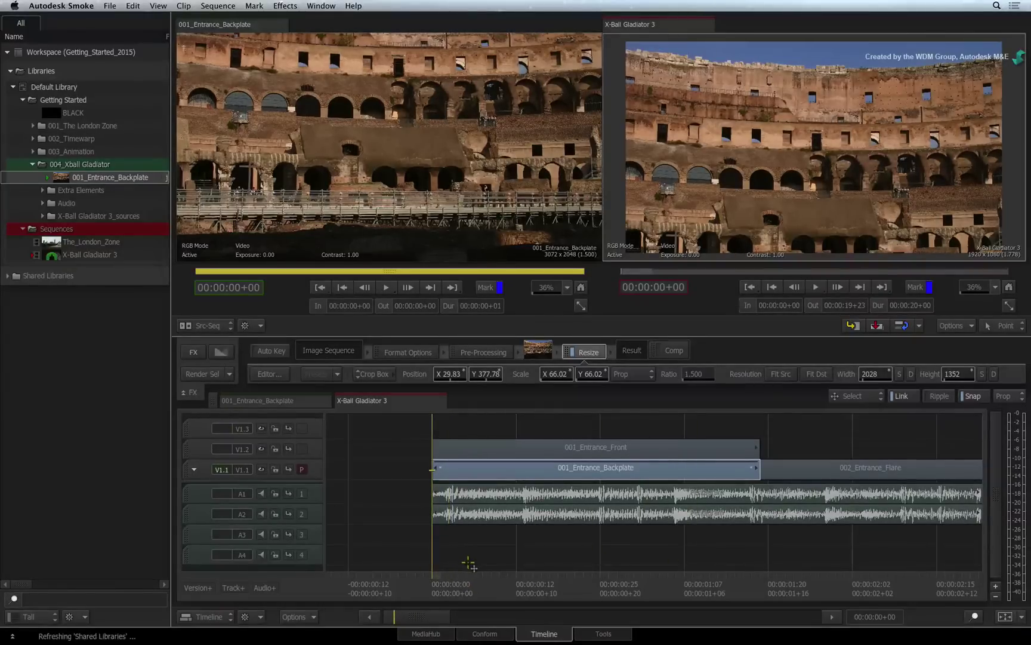